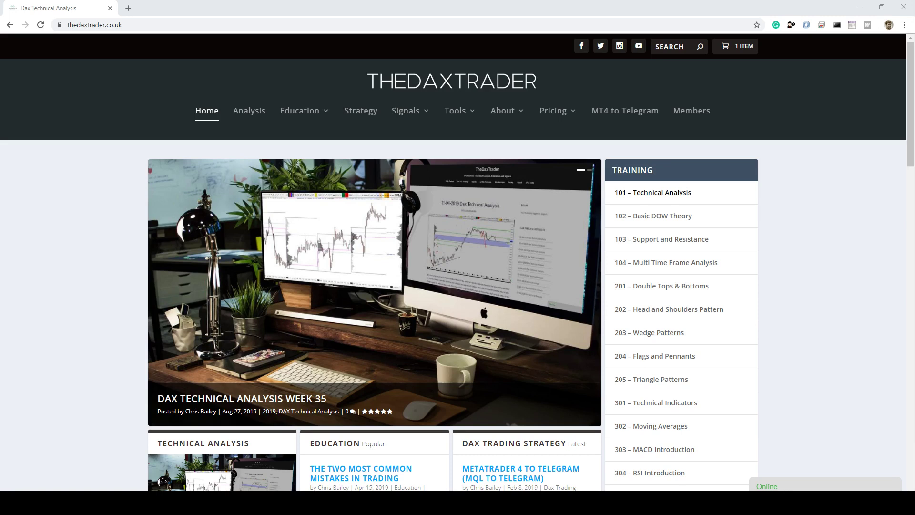
- Open TheDaxTrader's DAX Trading Strategy page and follow its Sierra Chart trial link
{"action": "left_click", "coordinate": [360, 114]}
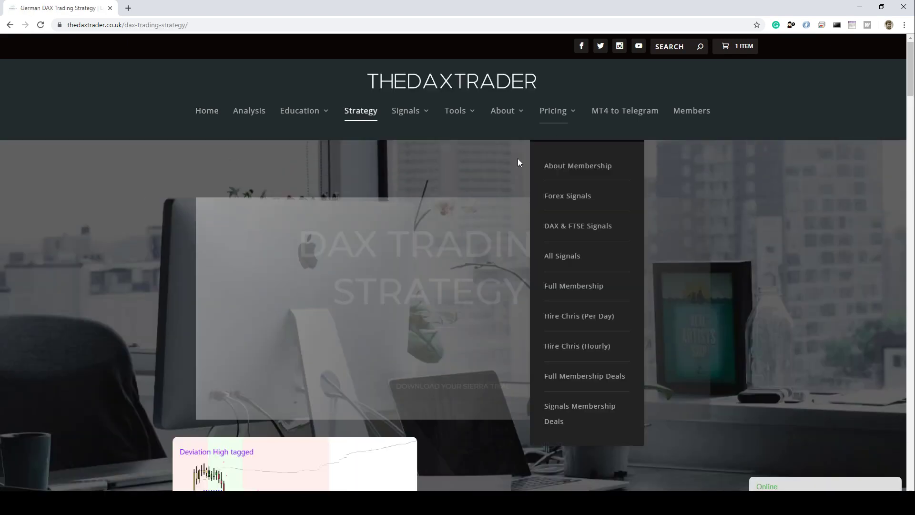
{"action": "scroll", "coordinate": [121, 218], "scroll_direction": "down", "scroll_amount": 2}
{"action": "scroll", "coordinate": [121, 219], "scroll_direction": "down", "scroll_amount": 2}
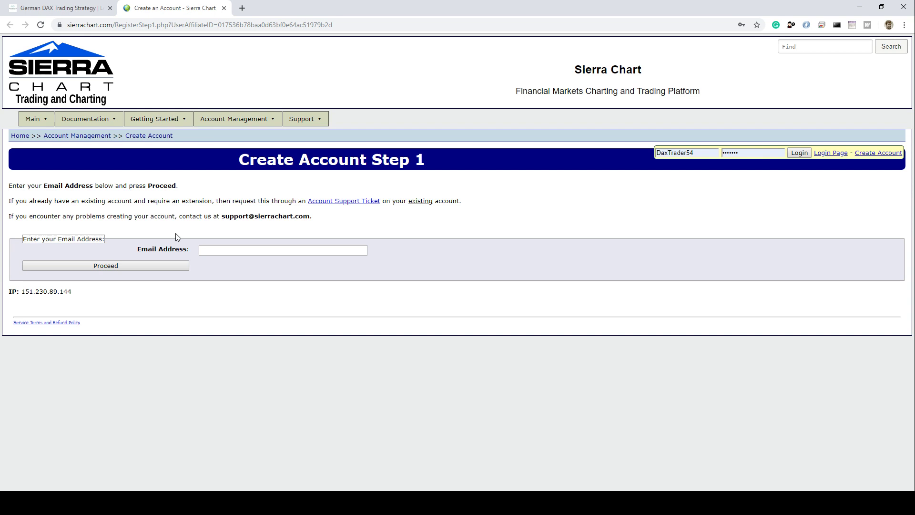
- Focus the Email Address field, then return to the German DAX Trading Strategy tab
{"action": "left_click", "coordinate": [220, 250]}
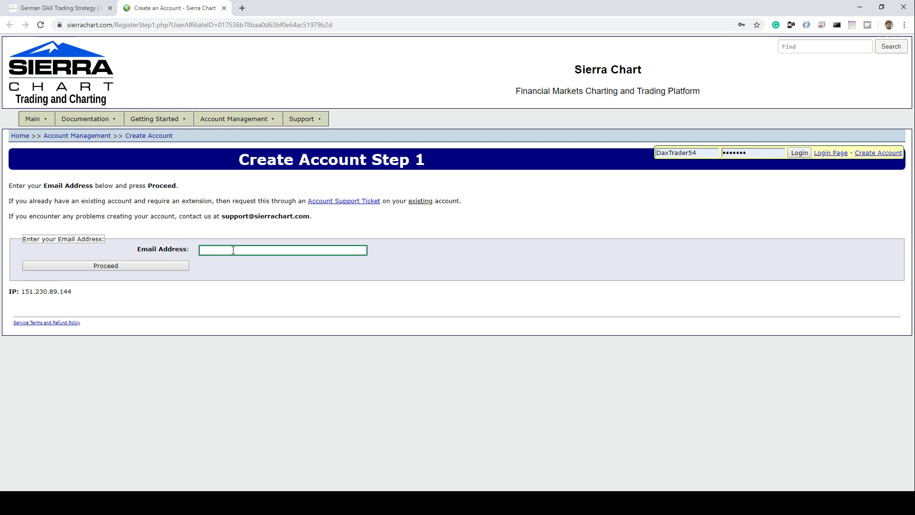
{"action": "left_click", "coordinate": [79, 9]}
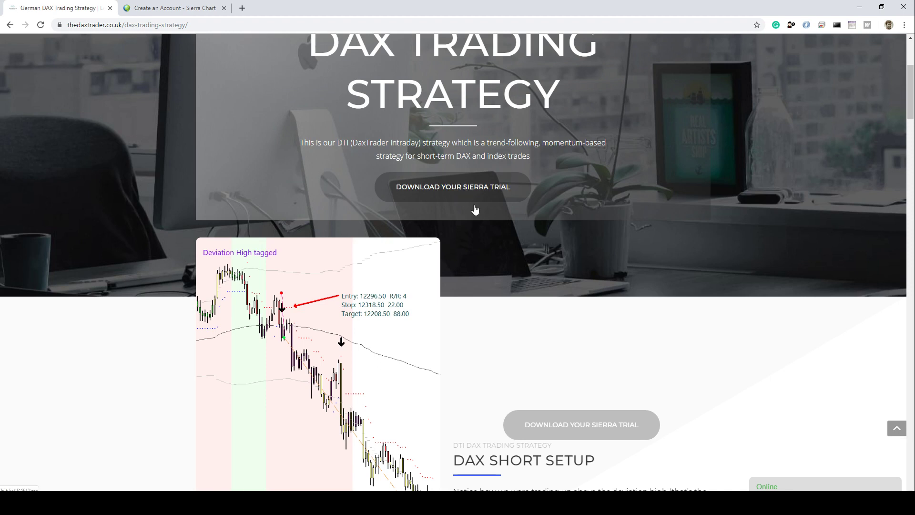
{"action": "scroll", "coordinate": [475, 240], "scroll_direction": "up", "scroll_amount": 4}
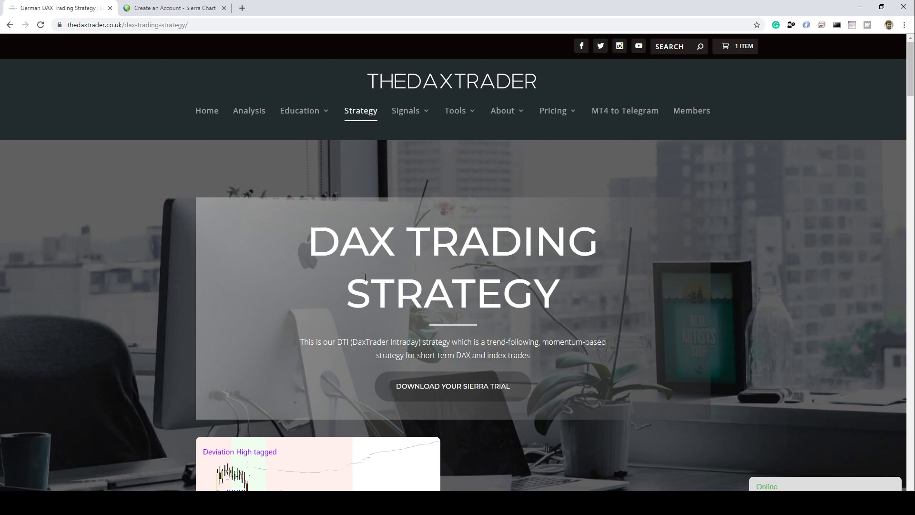
{"action": "scroll", "coordinate": [443, 200], "scroll_direction": "down", "scroll_amount": 2}
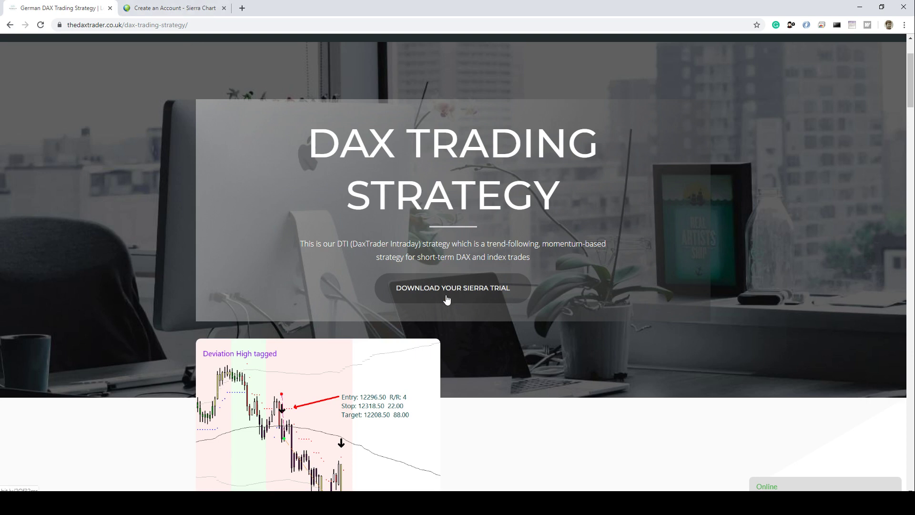
{"action": "left_click", "coordinate": [169, 9]}
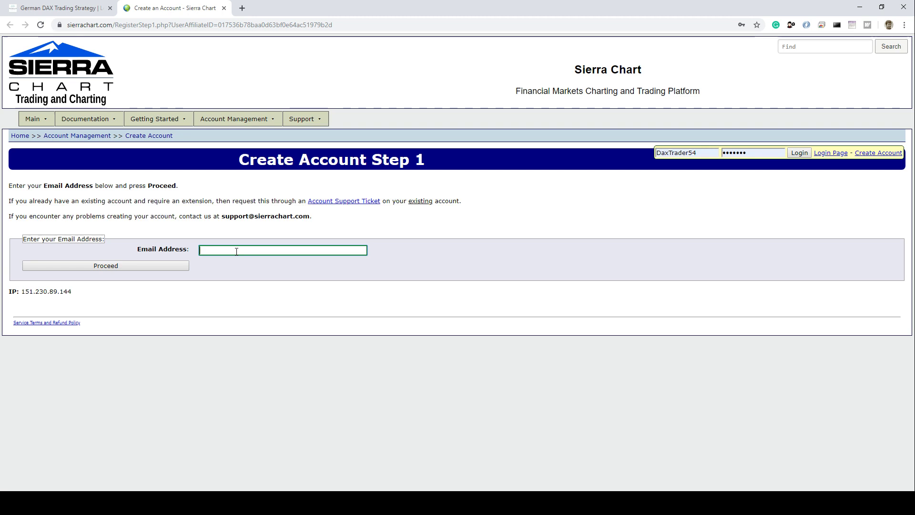
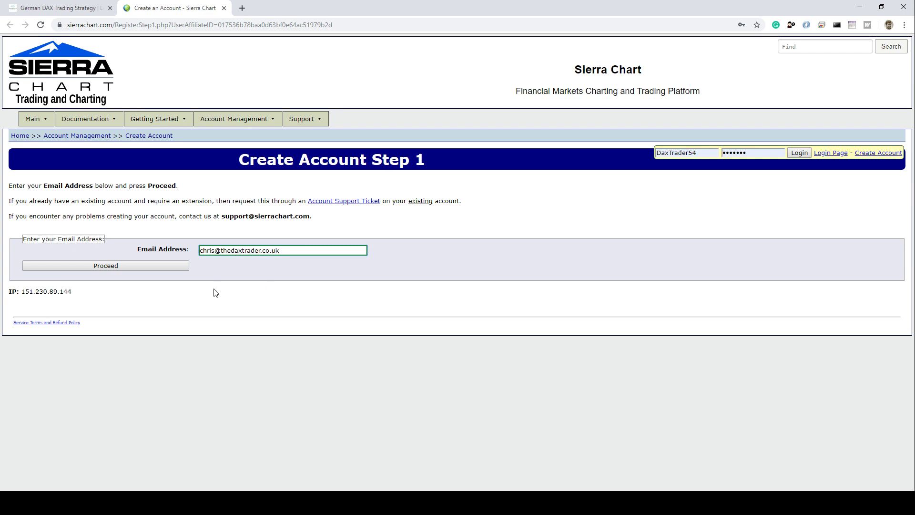
{"action": "left_click", "coordinate": [116, 266]}
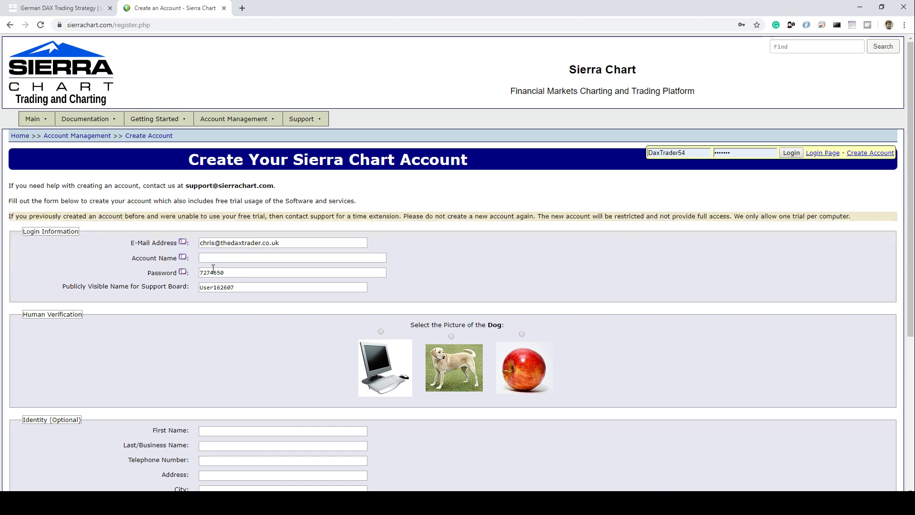
- Enter 'thedaxtrader21' as the account name
{"action": "scroll", "coordinate": [240, 273], "scroll_direction": "down", "scroll_amount": 5}
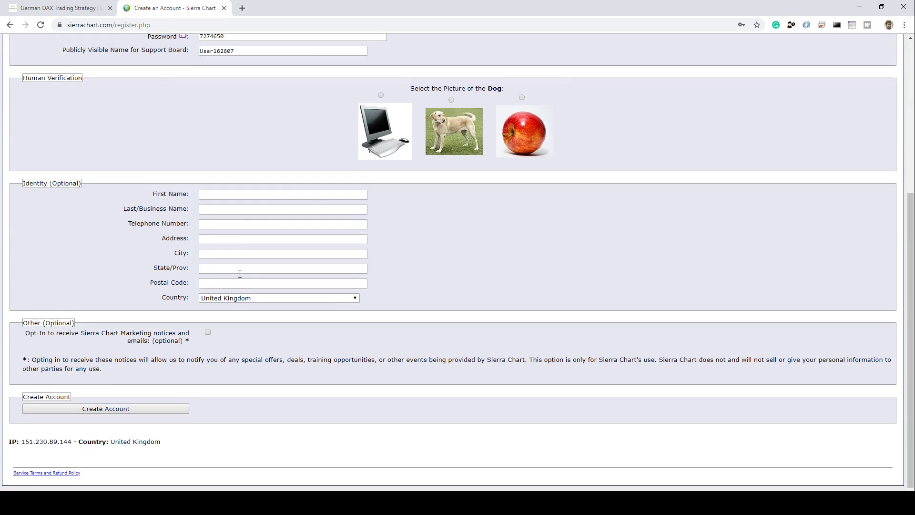
{"action": "scroll", "coordinate": [239, 273], "scroll_direction": "up", "scroll_amount": 2}
{"action": "scroll", "coordinate": [238, 273], "scroll_direction": "up", "scroll_amount": 3}
{"action": "left_click", "coordinate": [221, 259]}
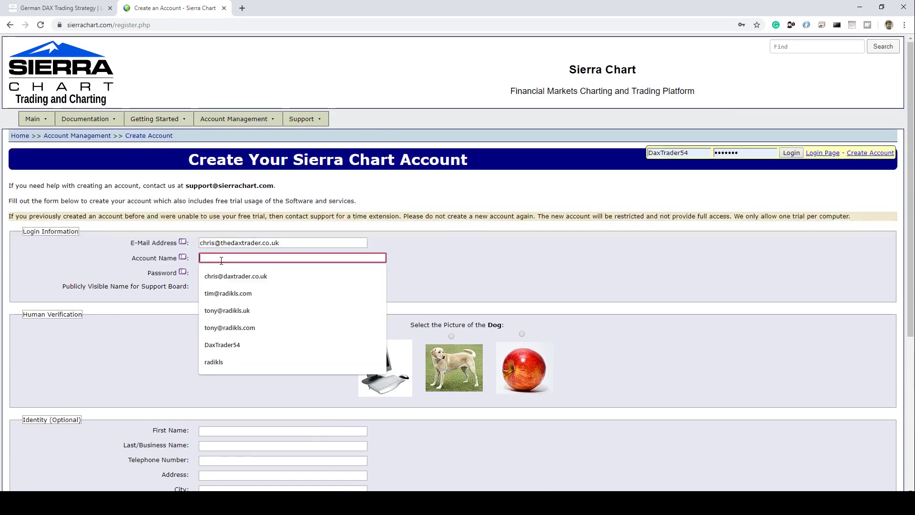
{"action": "left_click", "coordinate": [474, 260]}
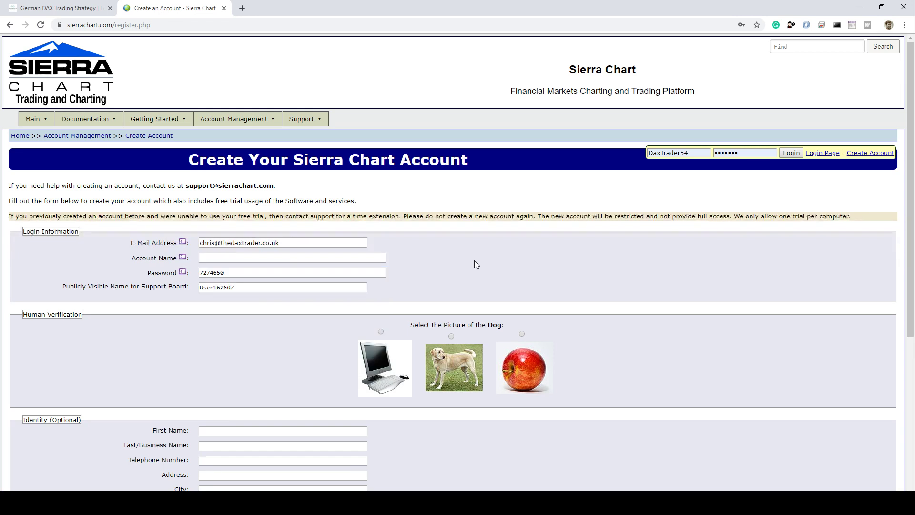
{"action": "left_click", "coordinate": [266, 259]}
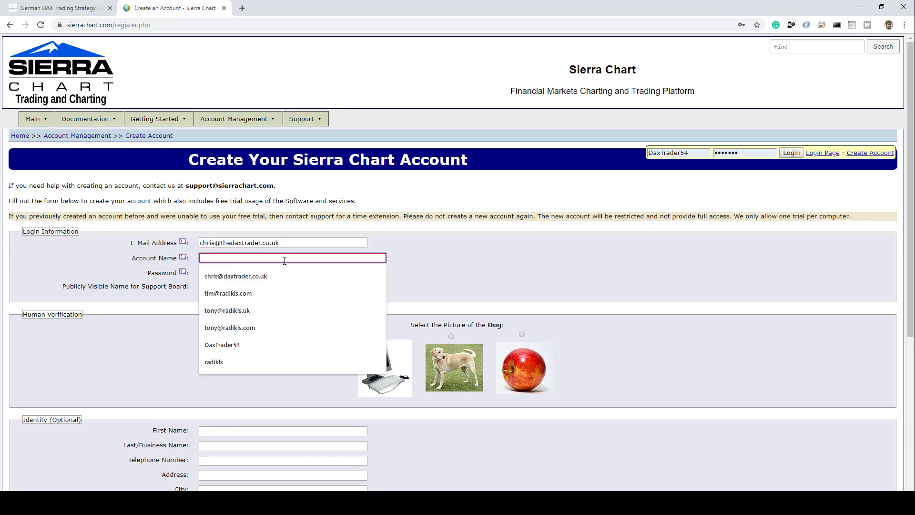
{"action": "type", "text": "thedaxtrader"}
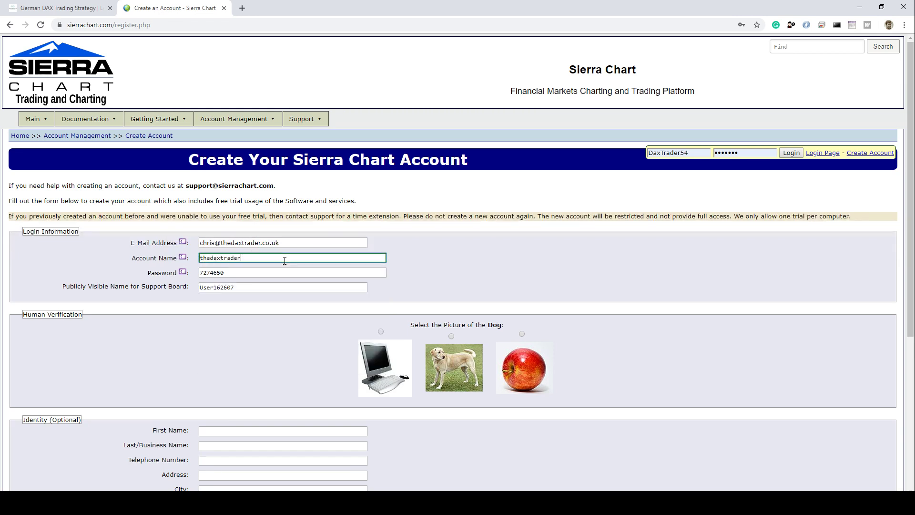
{"action": "type", "text": "21"}
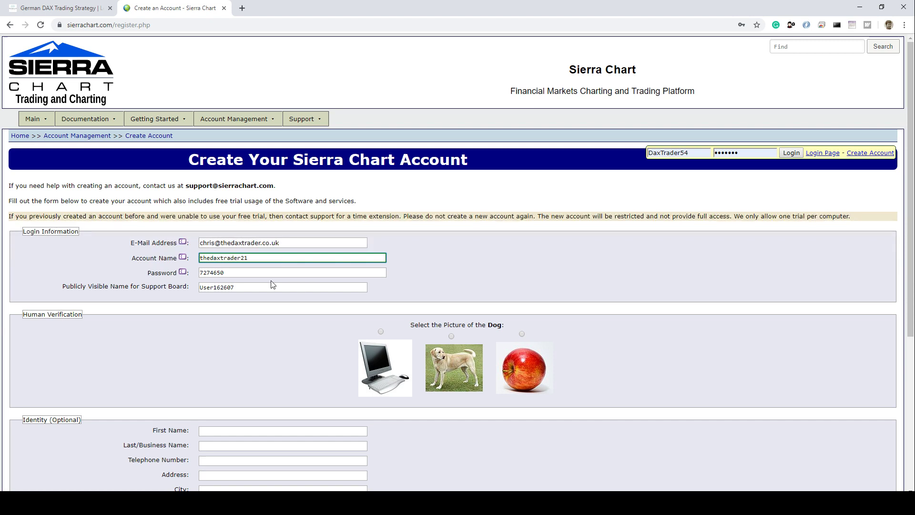
- Copy the password, pick the dog picture for verification, and submit Create Account
{"action": "double_click", "coordinate": [238, 273]}
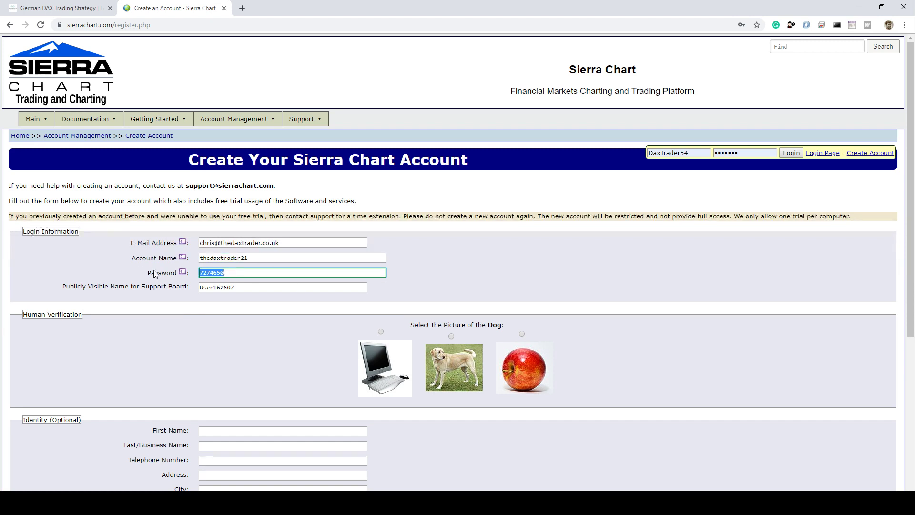
{"action": "key", "text": "alt+Tab"}
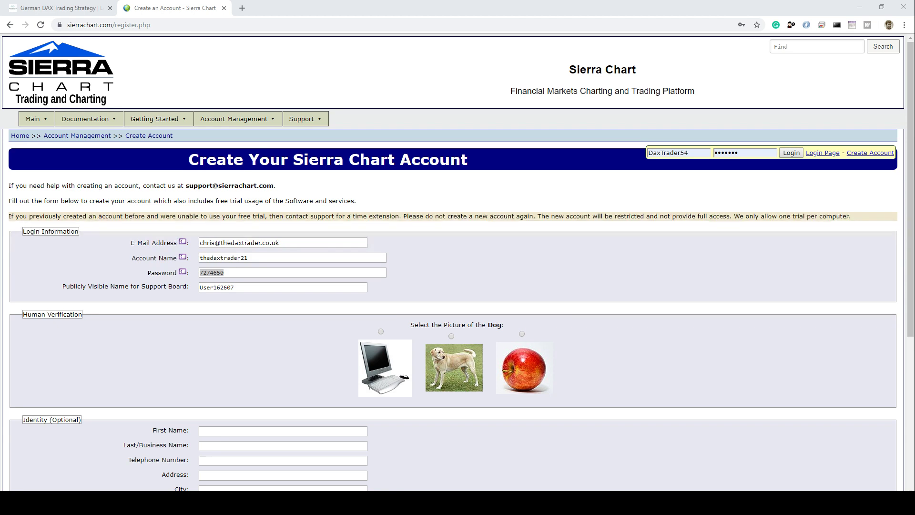
{"action": "scroll", "coordinate": [221, 311], "scroll_direction": "down", "scroll_amount": 2}
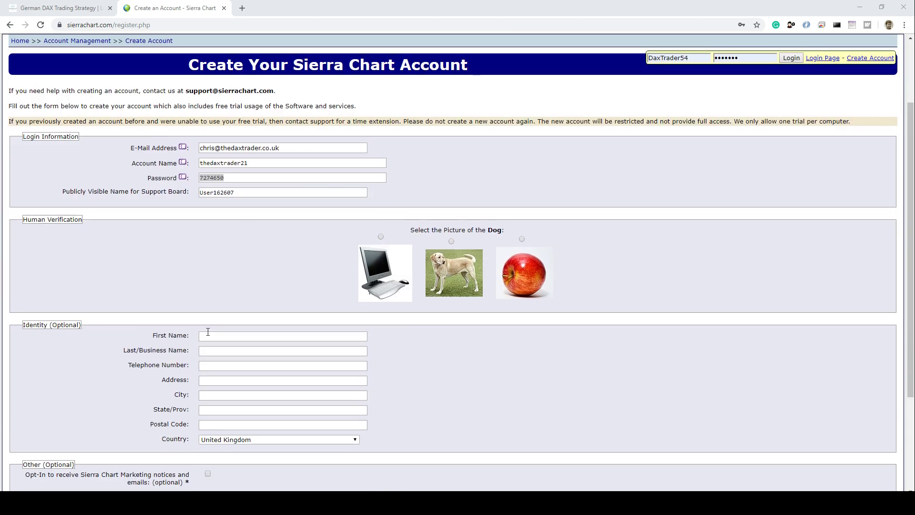
{"action": "left_click", "coordinate": [451, 241]}
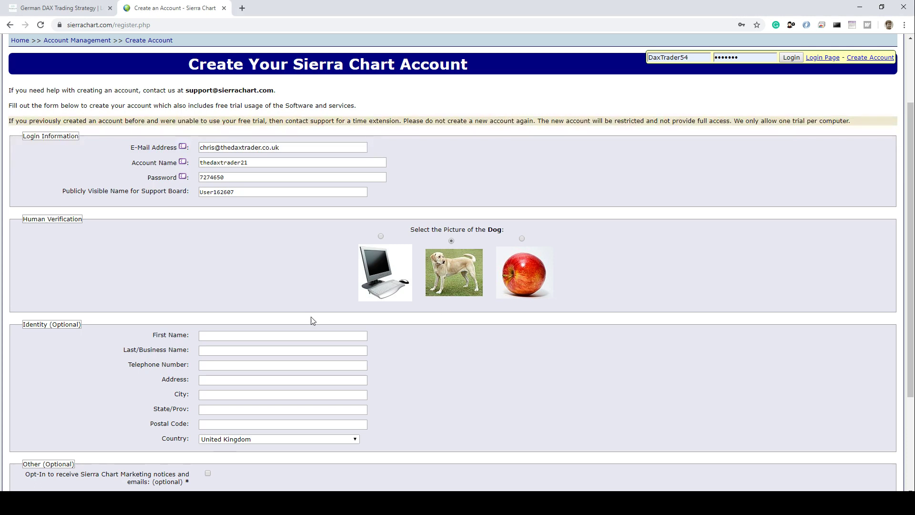
{"action": "scroll", "coordinate": [85, 367], "scroll_direction": "down", "scroll_amount": 3}
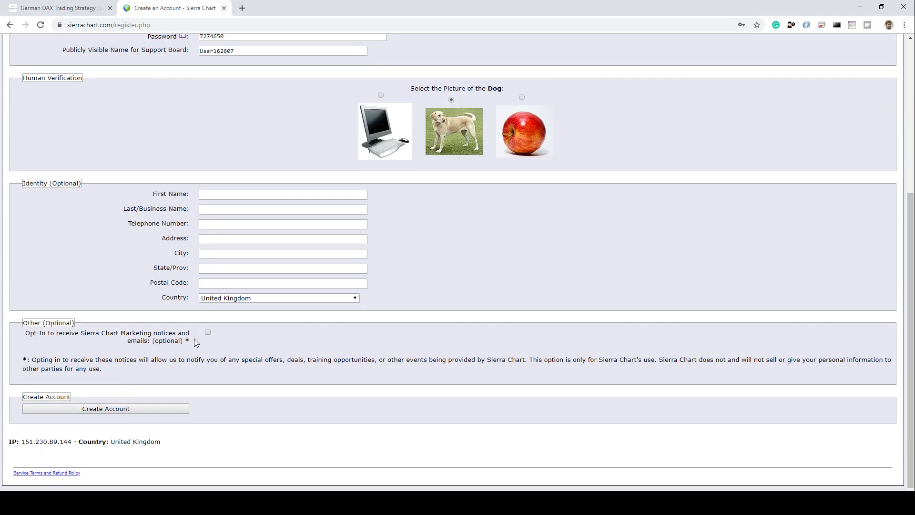
{"action": "left_click", "coordinate": [139, 409]}
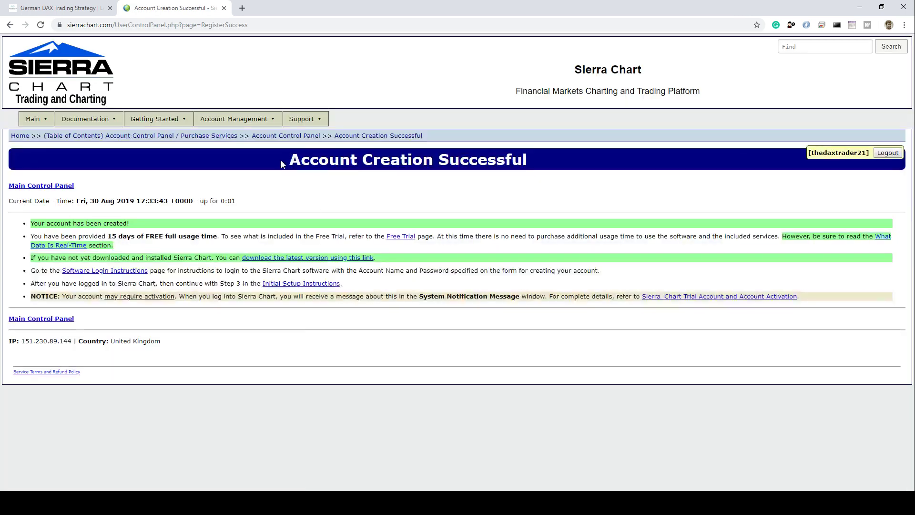
{"action": "left_click_drag", "start_coordinate": [286, 159], "coordinate": [498, 180]}
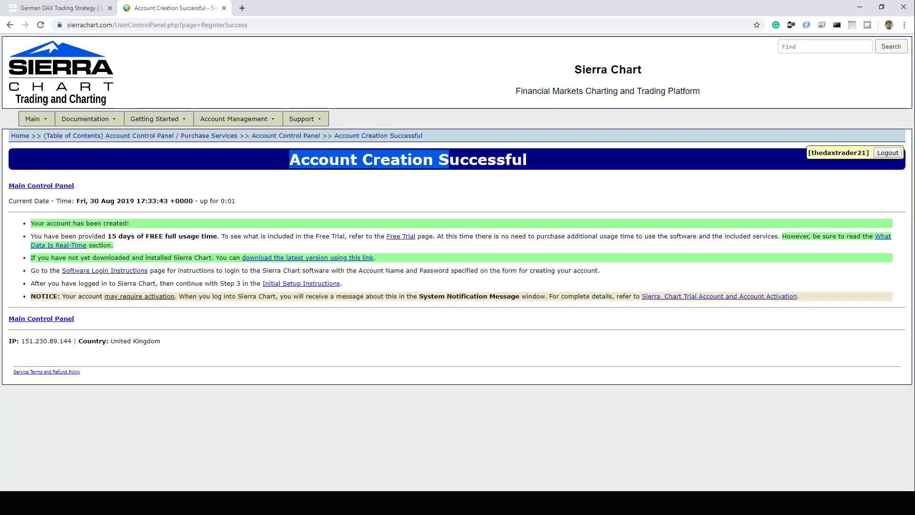
{"action": "left_click", "coordinate": [497, 180]}
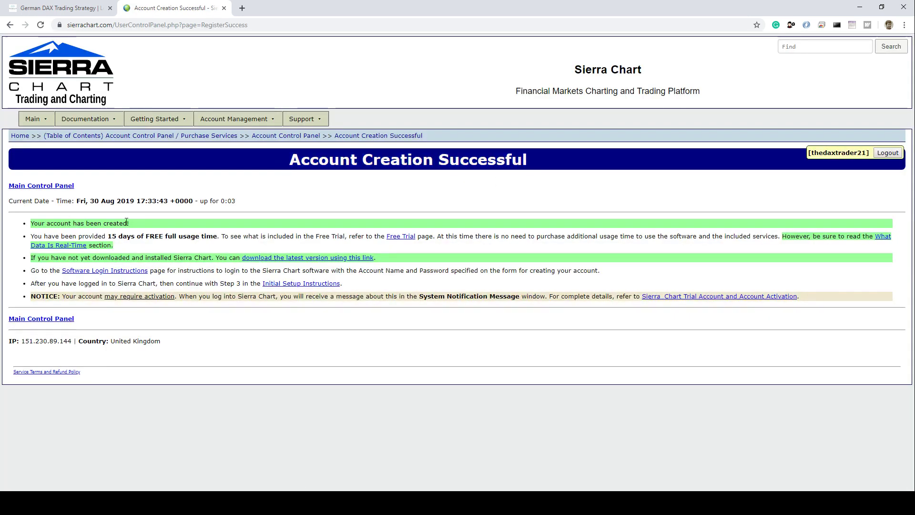
{"action": "left_click_drag", "start_coordinate": [116, 245], "coordinate": [138, 236]}
{"action": "left_click", "coordinate": [206, 238]}
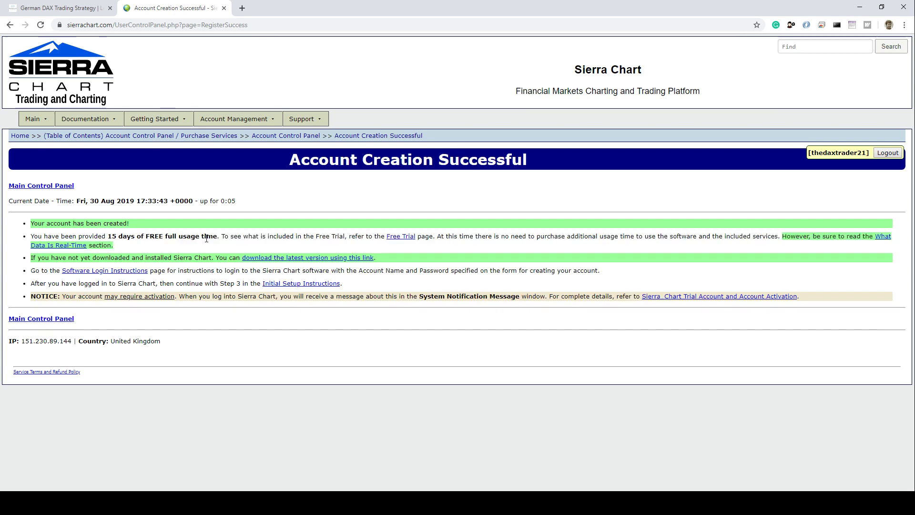
{"action": "left_click_drag", "start_coordinate": [207, 238], "coordinate": [155, 237]}
{"action": "left_click", "coordinate": [210, 241]}
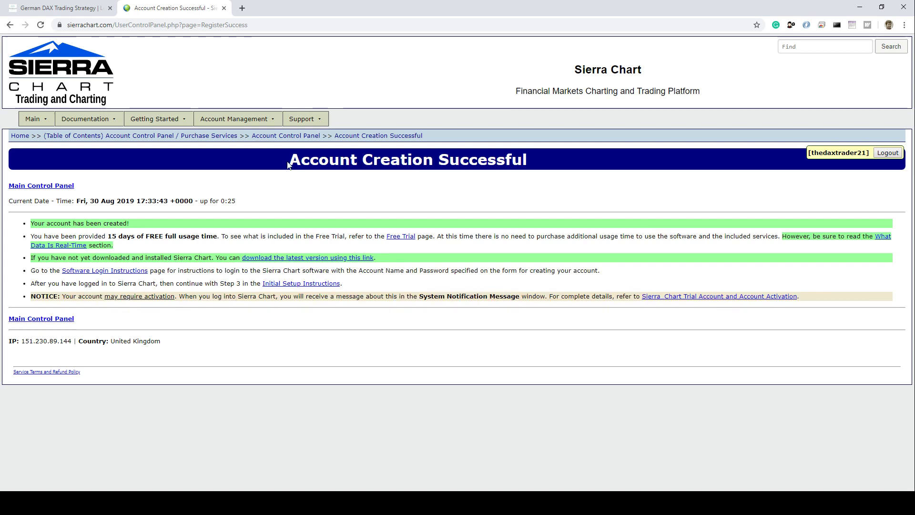
{"action": "left_click_drag", "start_coordinate": [289, 160], "coordinate": [529, 165]}
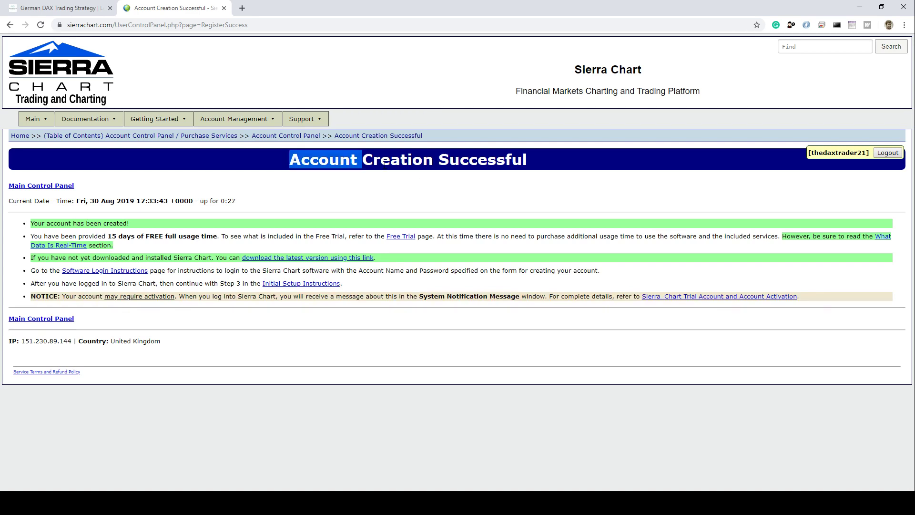
{"action": "left_click", "coordinate": [529, 165]}
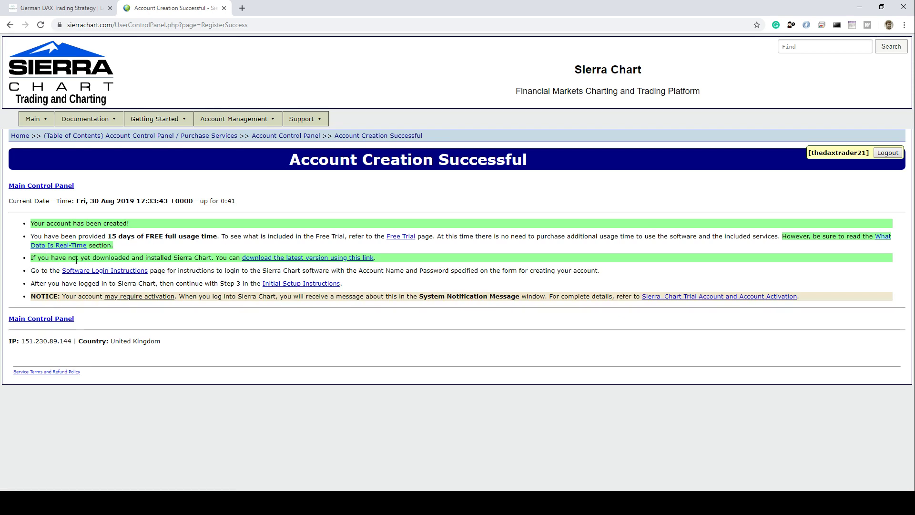
- Download SierraChartFileDownloader.exe via the latest-version link on the success page
{"action": "left_click_drag", "start_coordinate": [162, 267], "coordinate": [198, 257]}
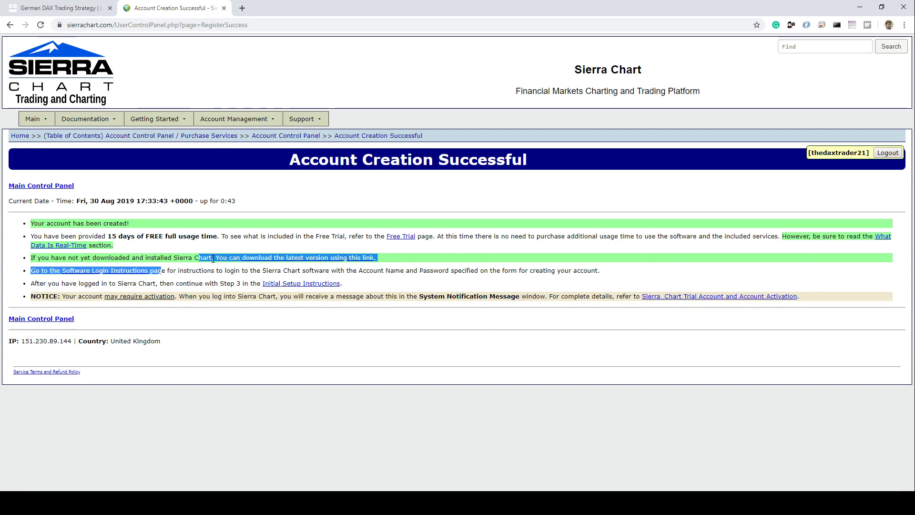
{"action": "left_click", "coordinate": [206, 259]}
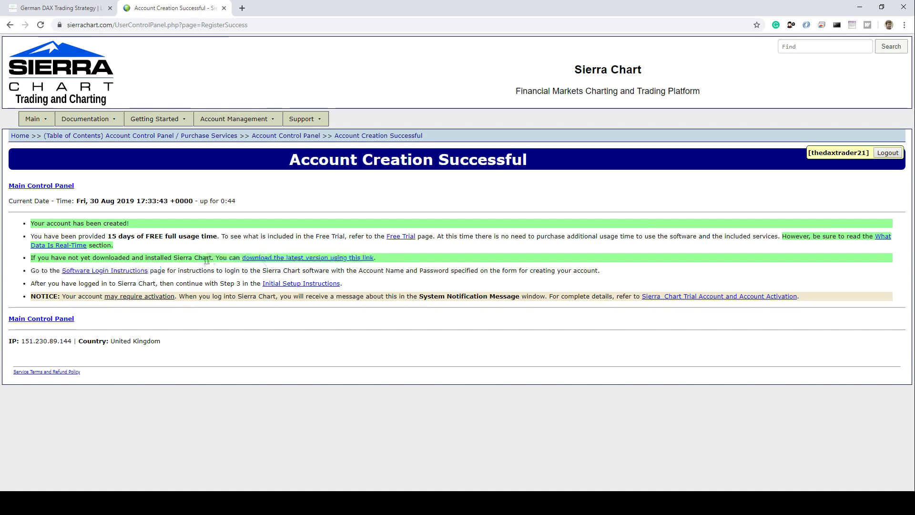
{"action": "left_click", "coordinate": [326, 258]}
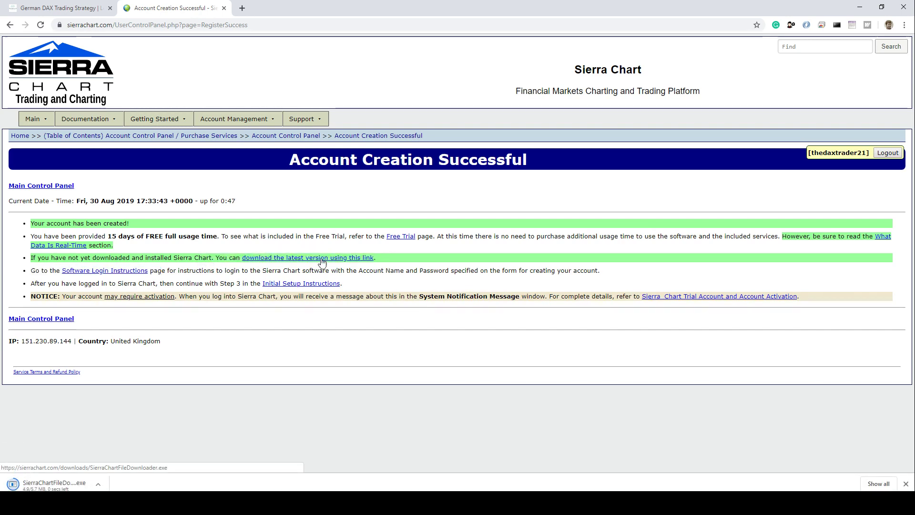